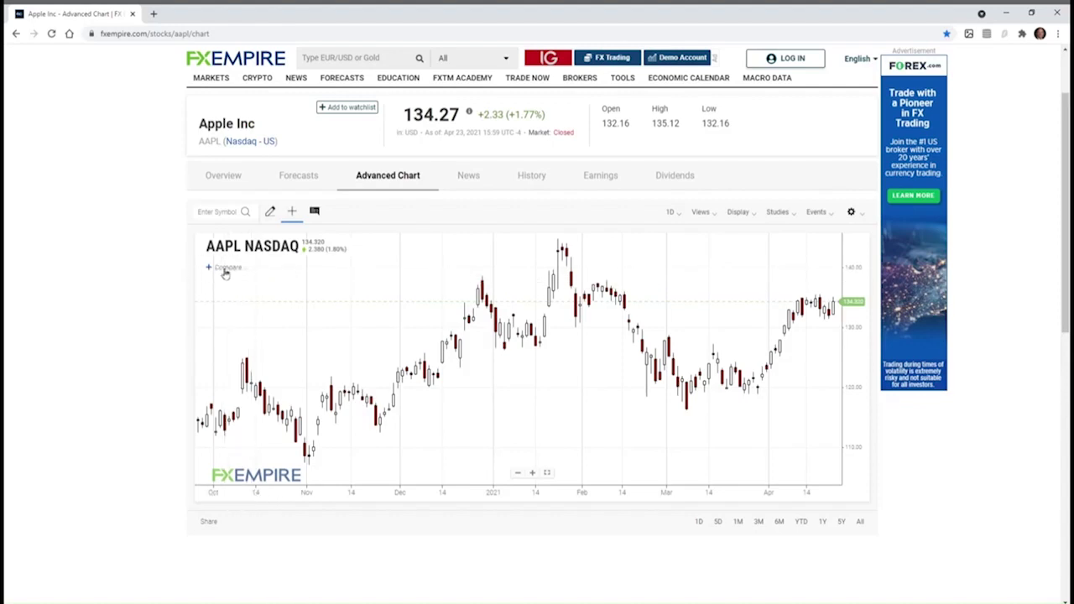
Step: Overlay the S&P 500 index (SPX) on the Apple price chart as a comparison
click(215, 270)
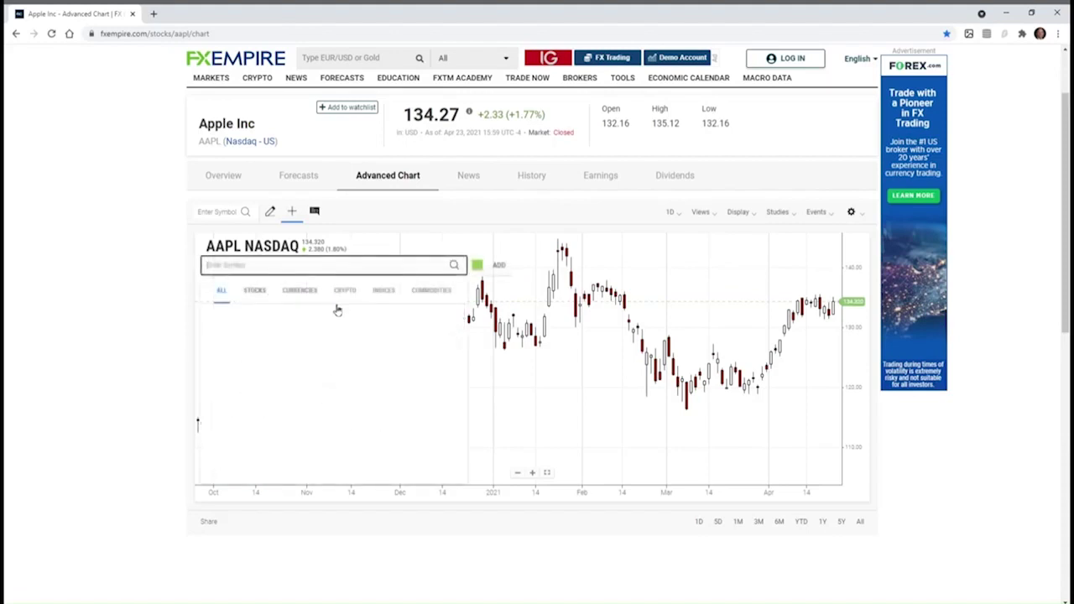
click(389, 295)
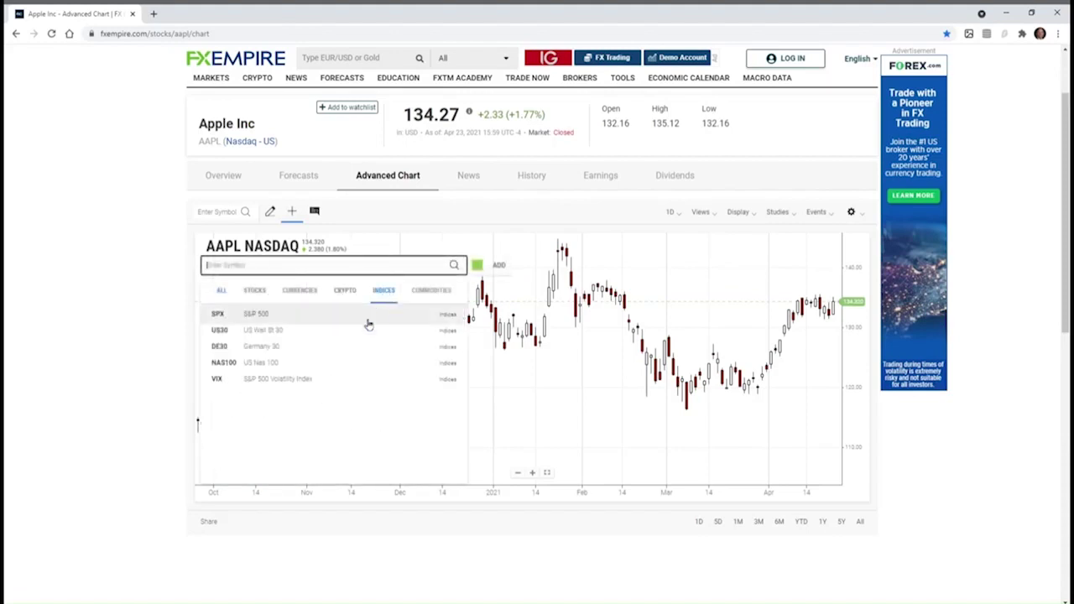
click(232, 315)
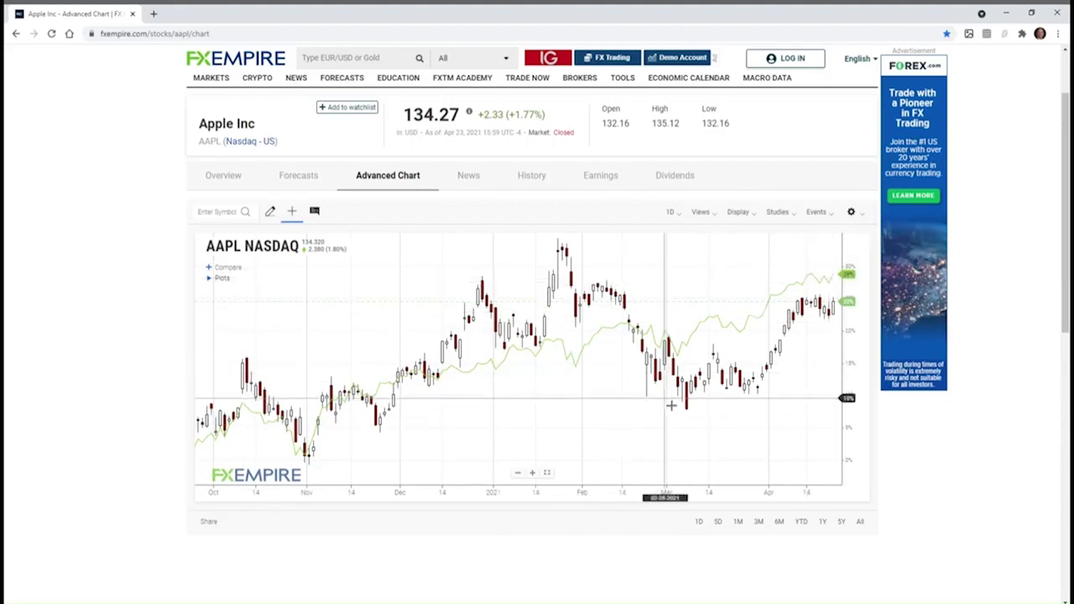
click(220, 278)
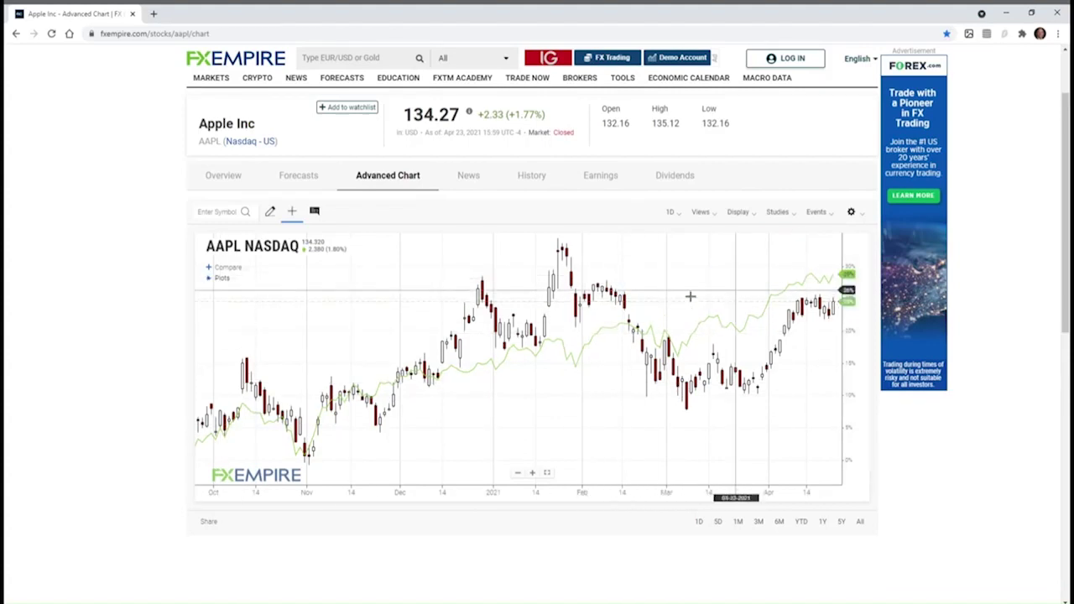
Step: Add the Correlation Coefficient study to the chart and enlarge its panel with the plot legend expanded
click(779, 214)
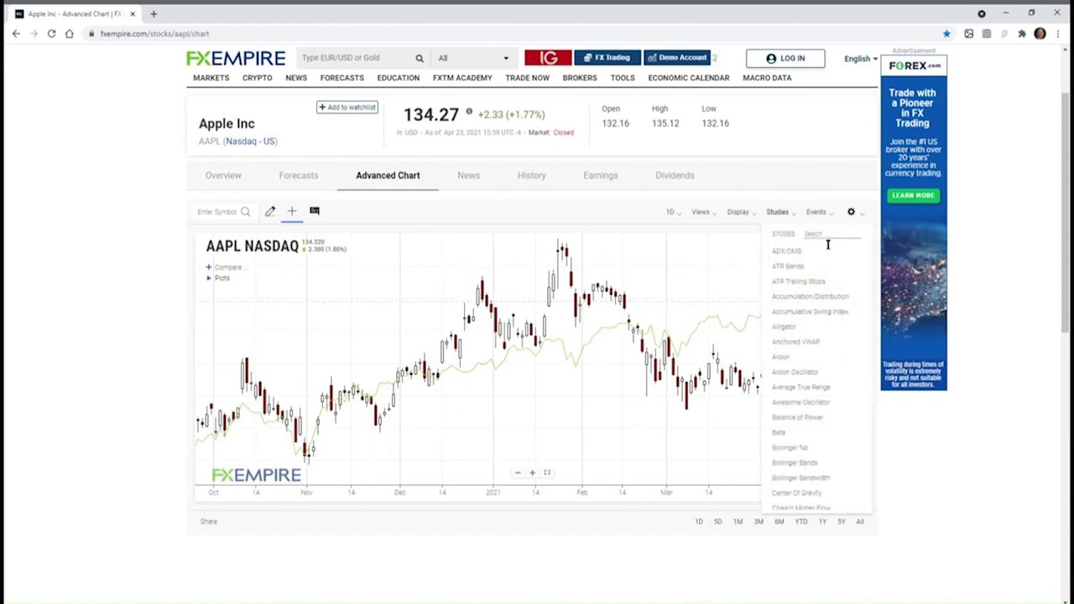
text(ccc)
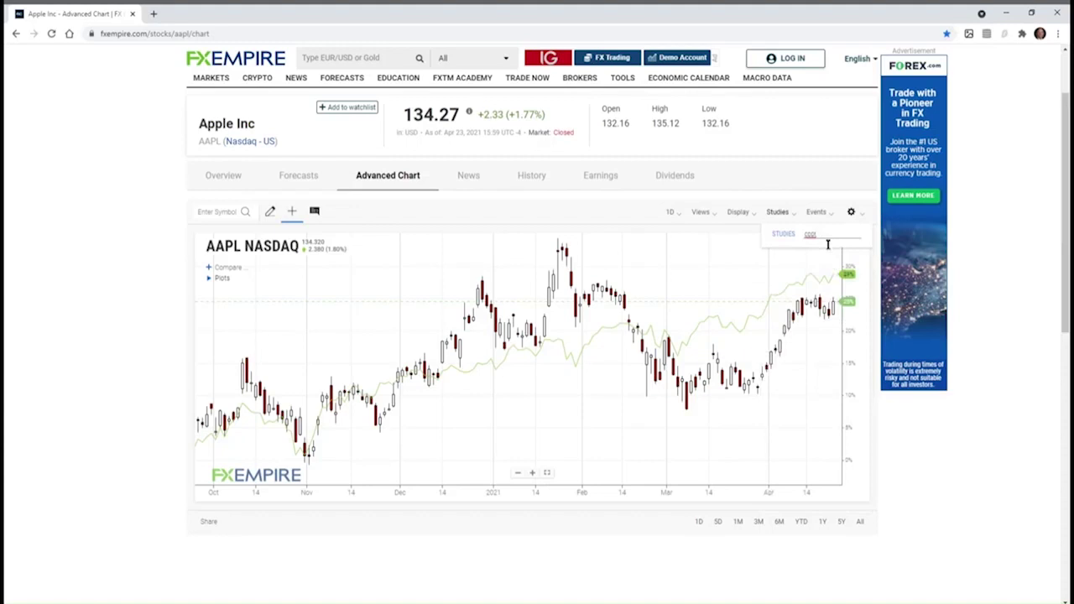
key(BackSpace)
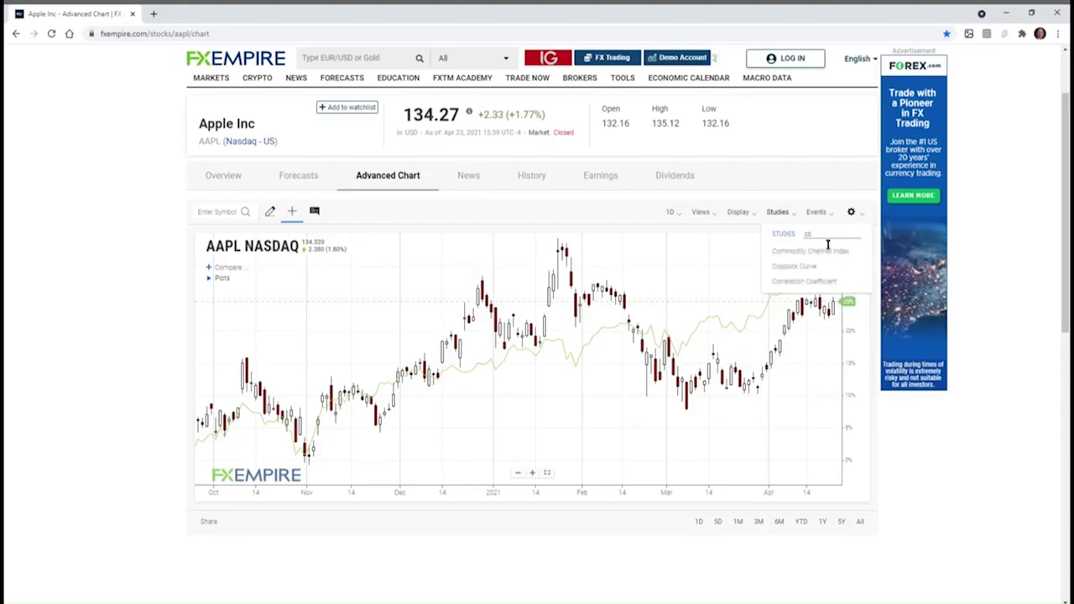
text(r)
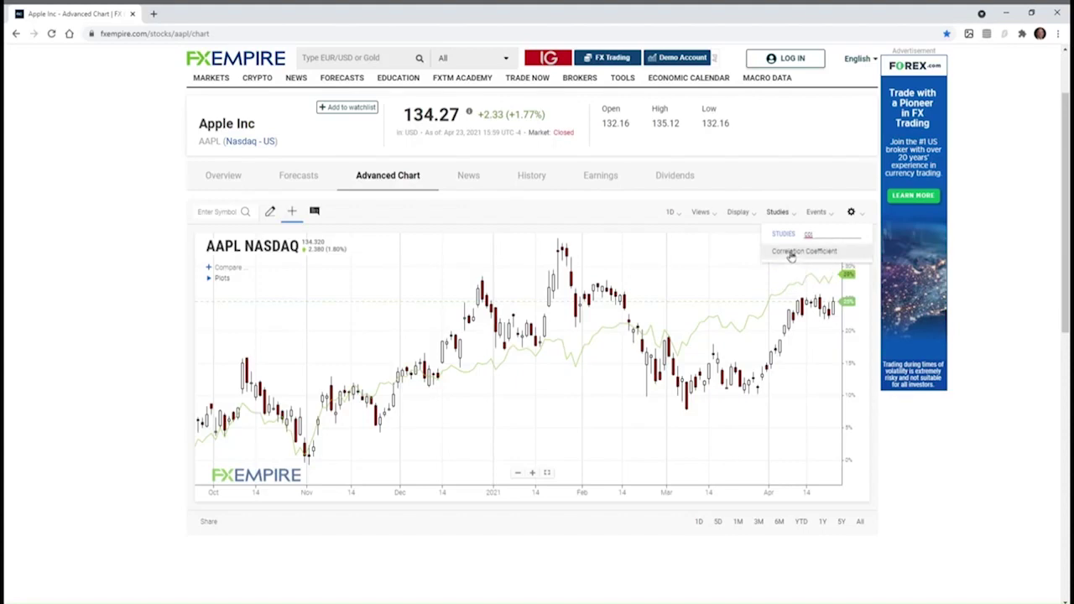
click(792, 252)
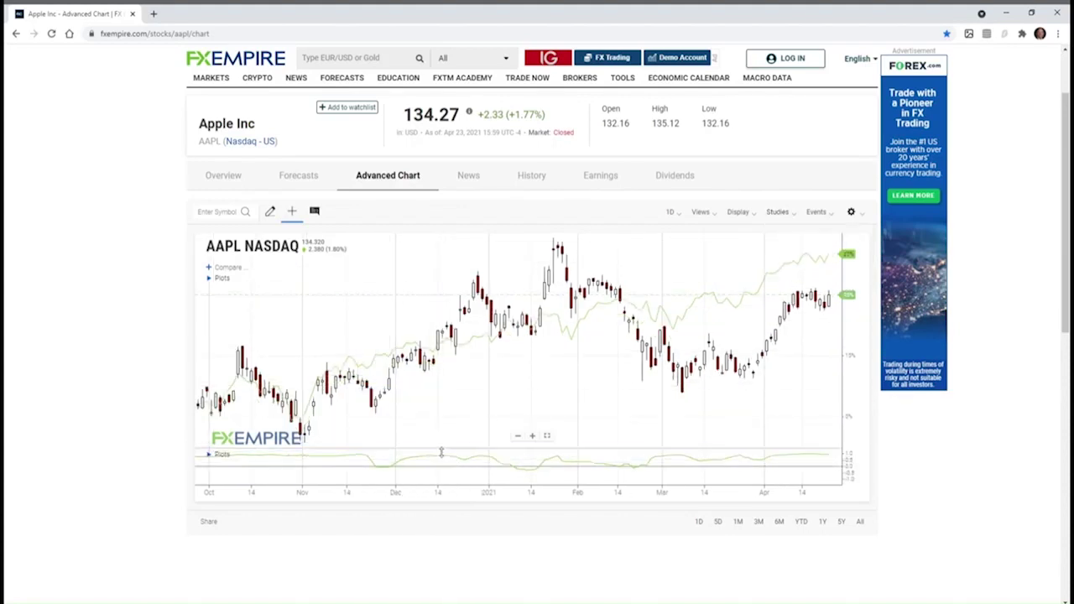
drag(448, 458, 439, 393)
click(215, 395)
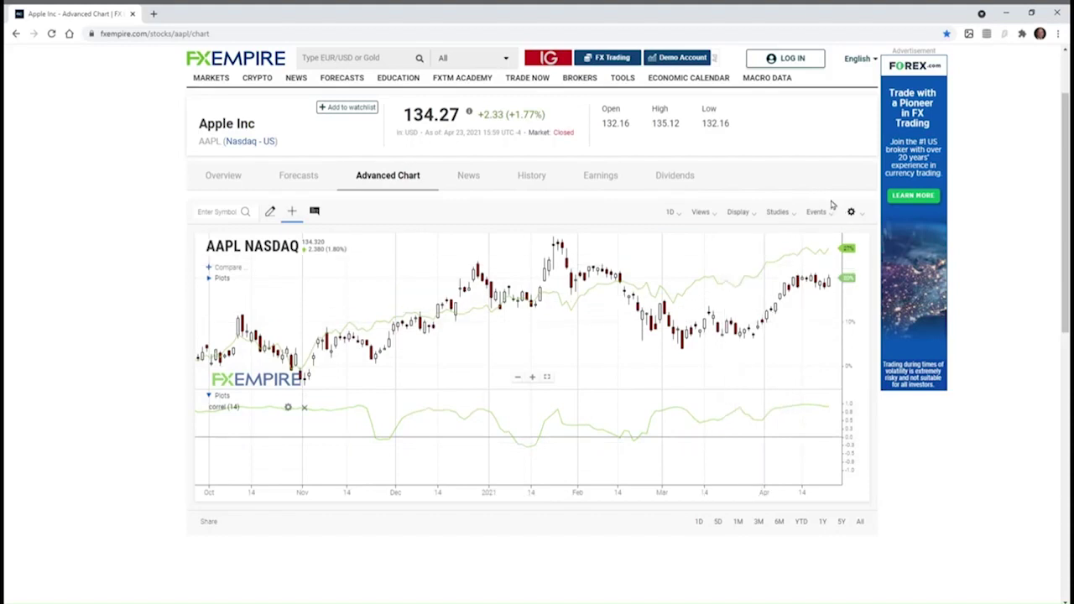
Step: Remove the Correlation Coefficient study from the chart and clear the study search text
click(781, 212)
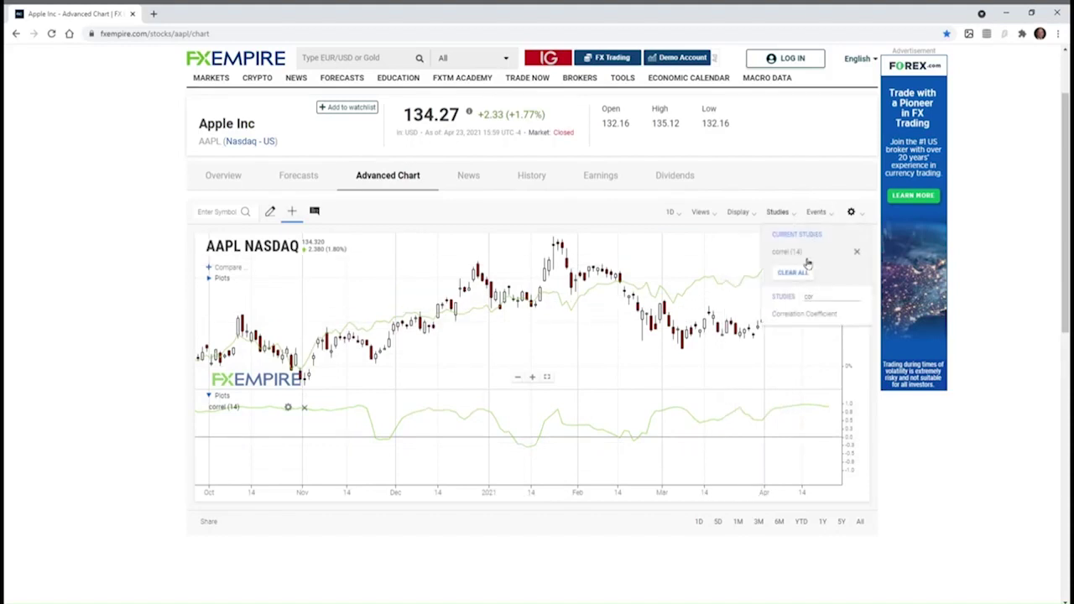
click(857, 251)
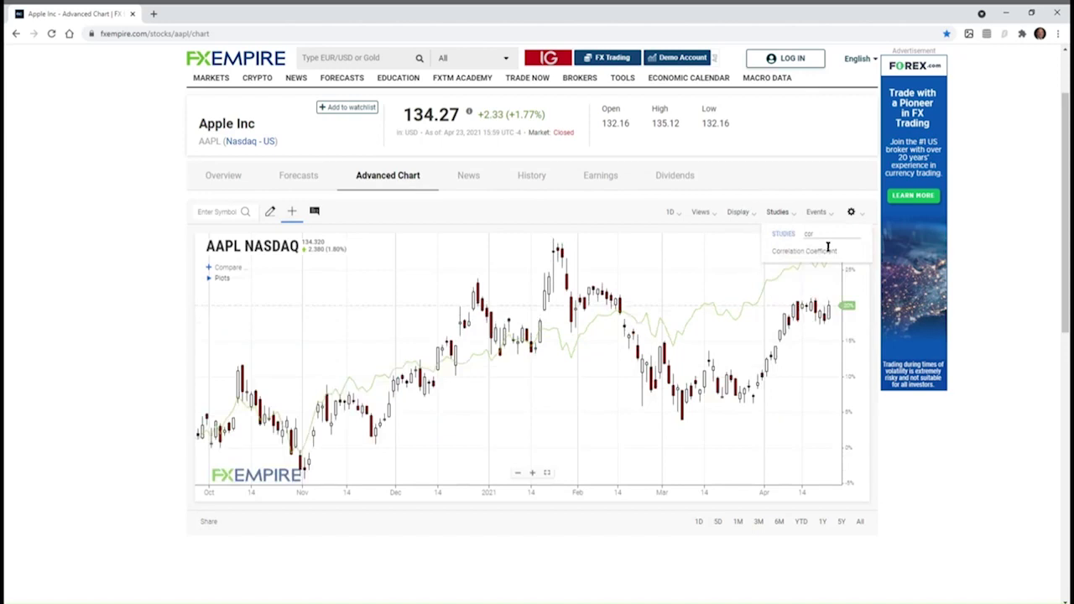
key(BackSpace)
key(BackSpace)
key(BackSpace)
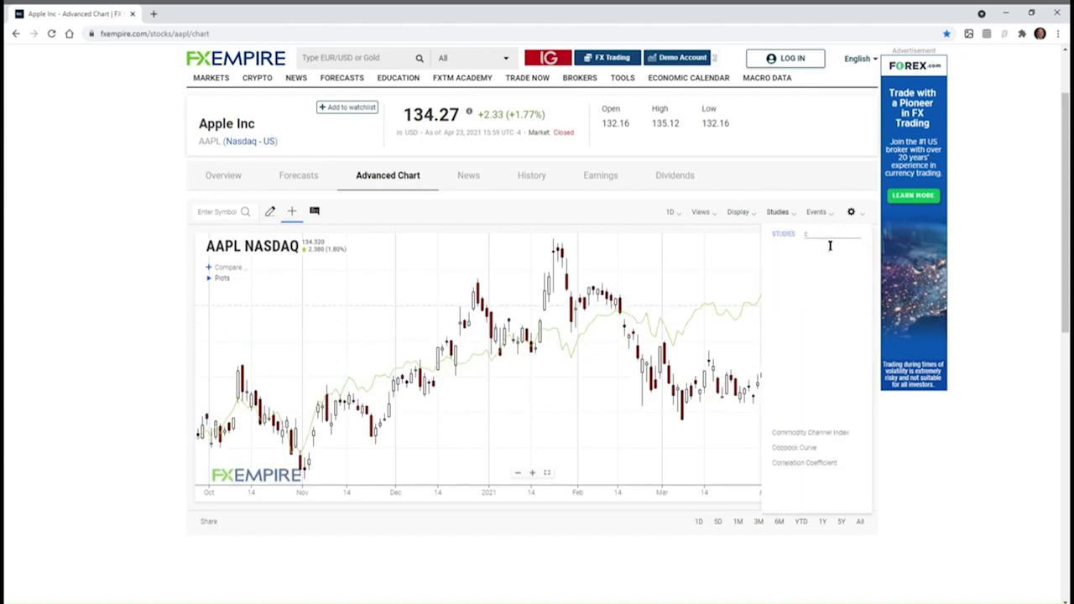
text(perfo)
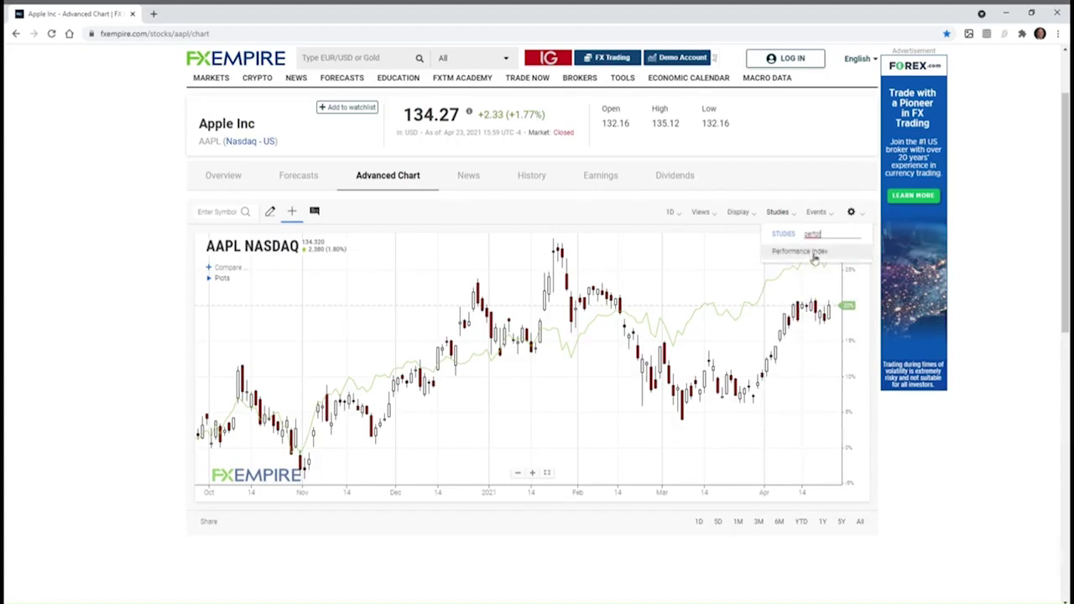
click(807, 251)
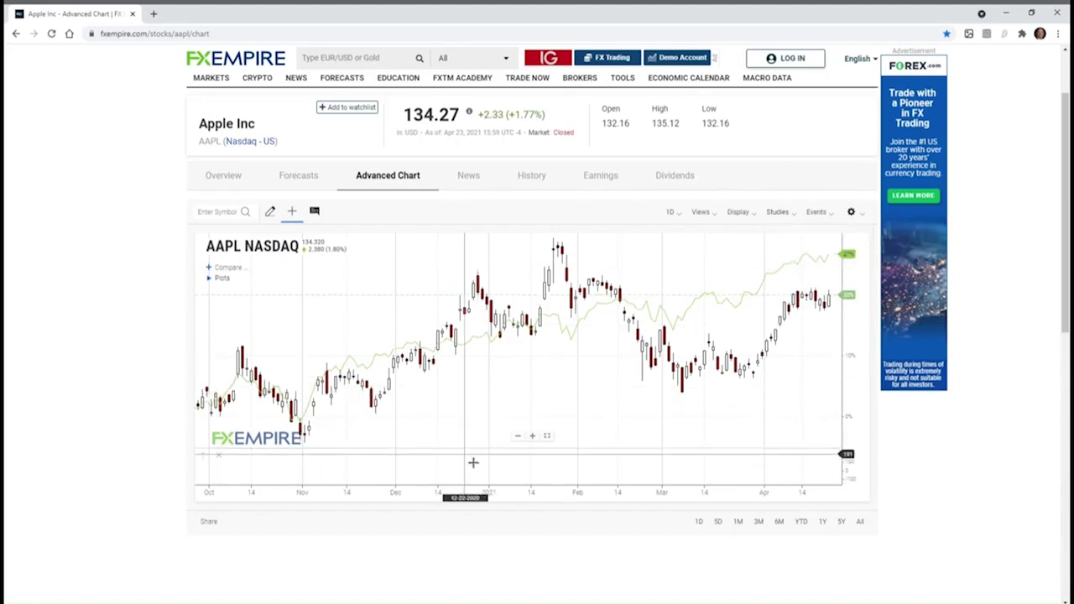
drag(448, 450, 440, 412)
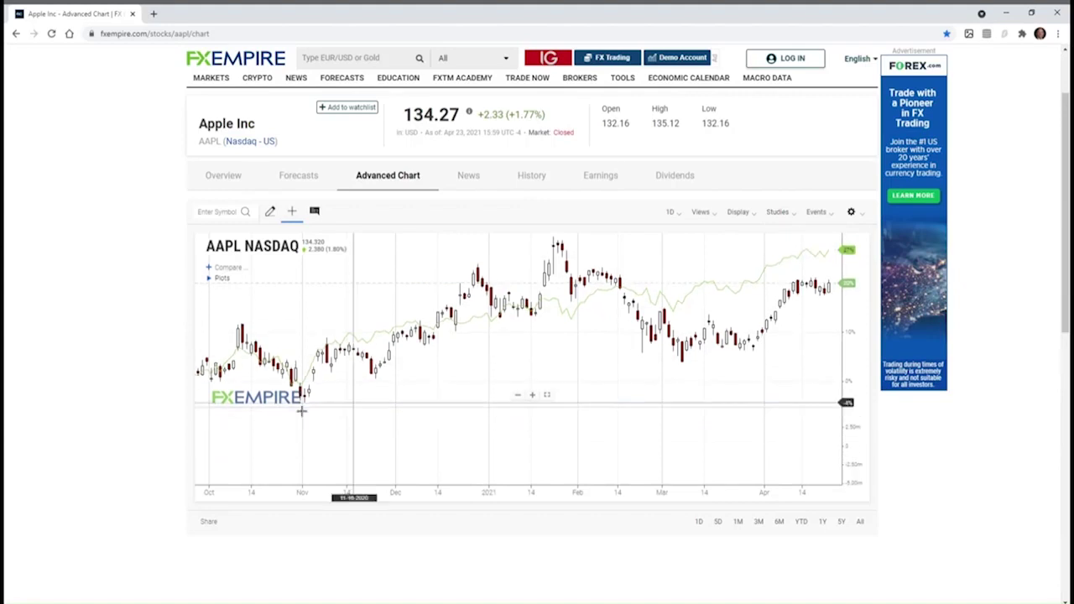
click(207, 417)
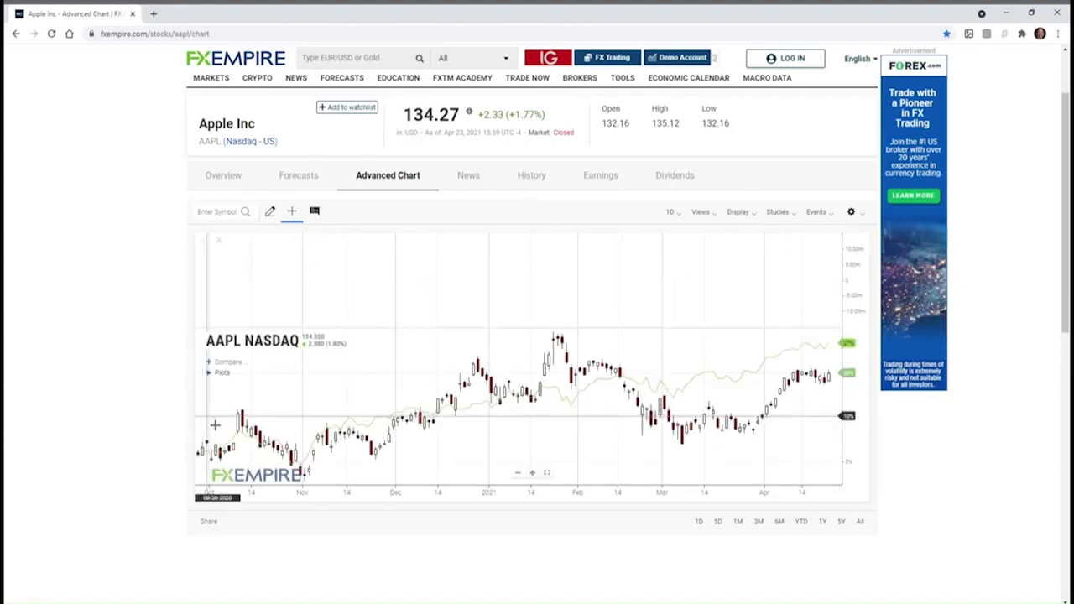
click(206, 243)
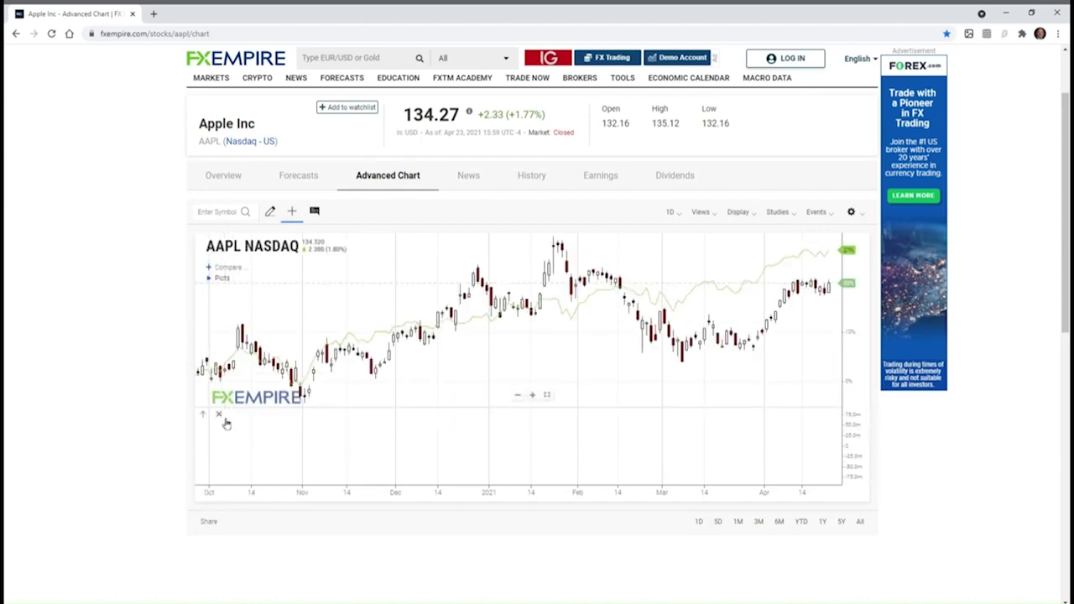
click(219, 417)
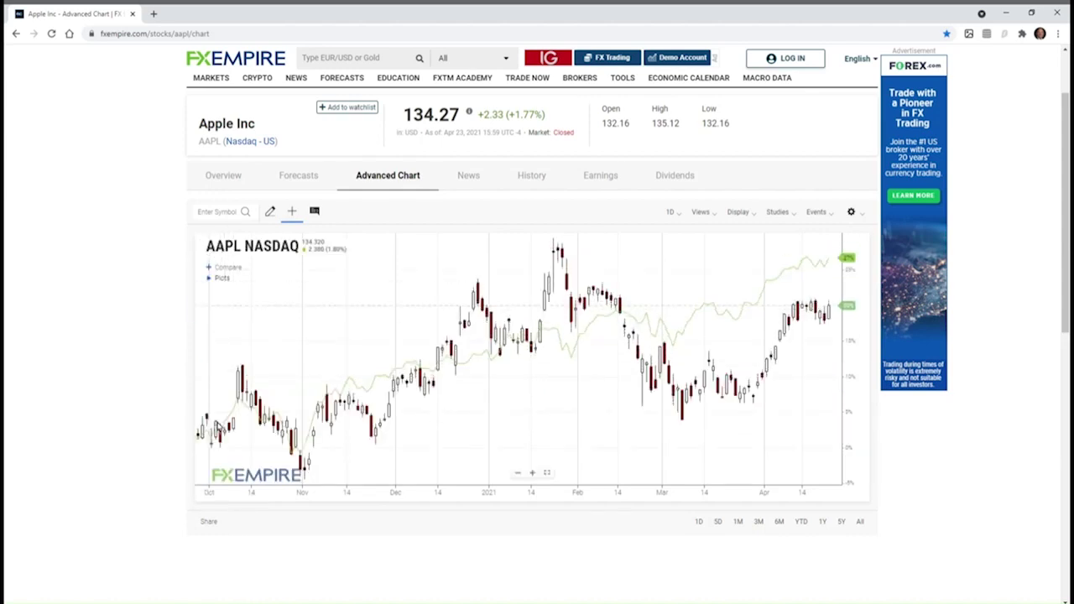
Step: Expand the main chart's plot legend, then add the Performance Index study and enlarge its panel
click(208, 277)
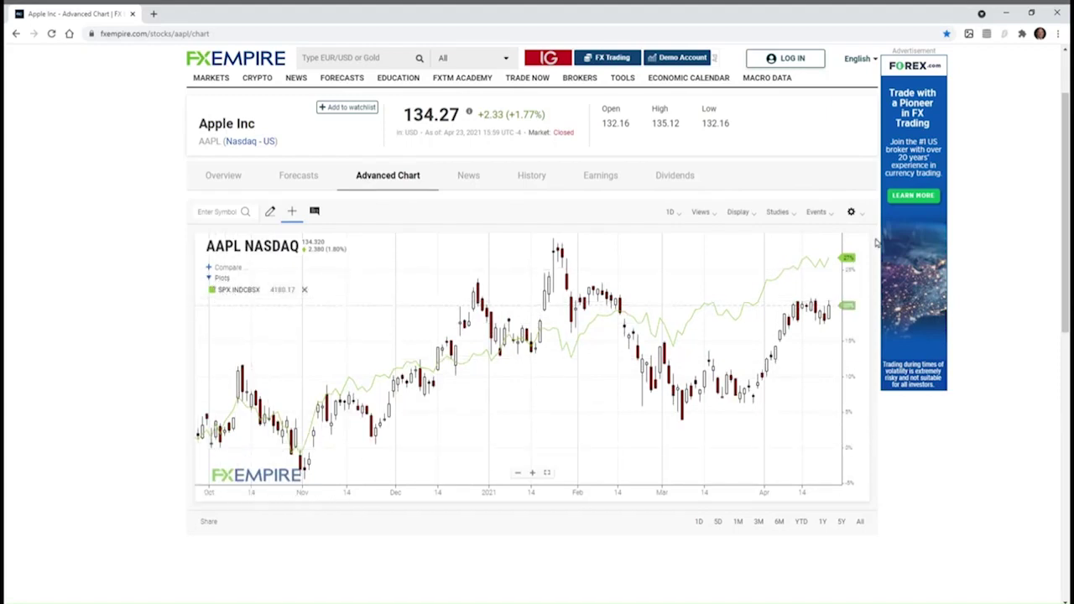
click(779, 214)
click(793, 250)
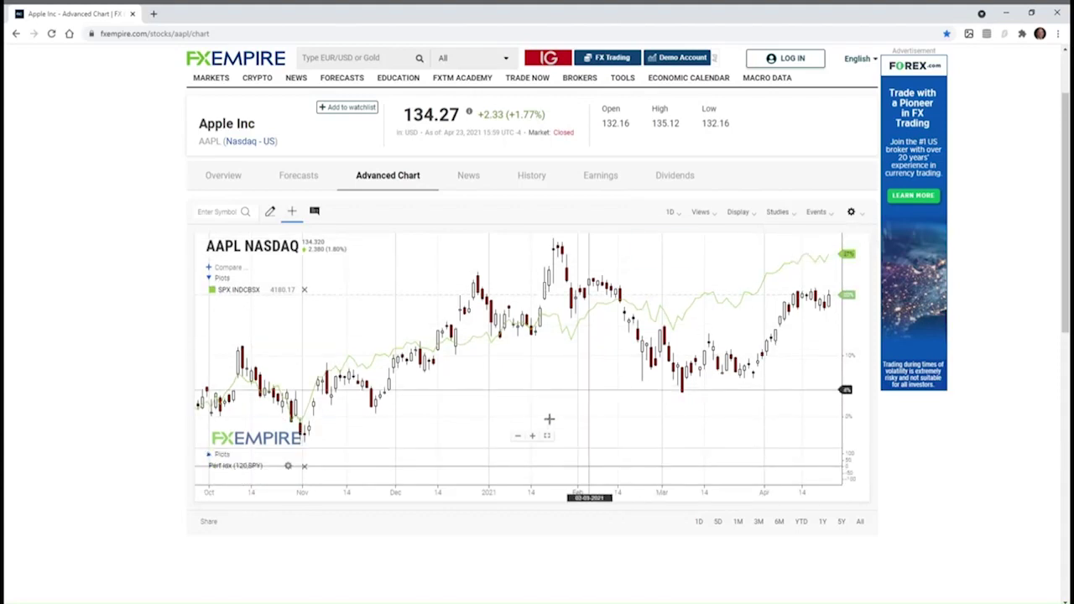
drag(356, 453, 356, 384)
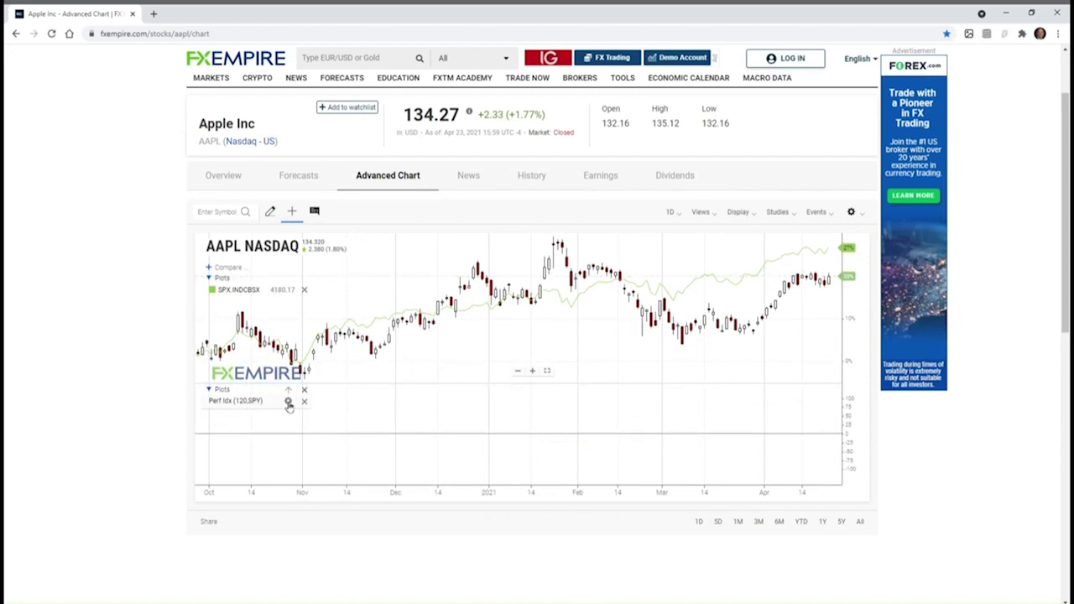
Step: Set the Performance Index study's comparison symbol to SPX.INDCBSX
click(288, 401)
click(582, 294)
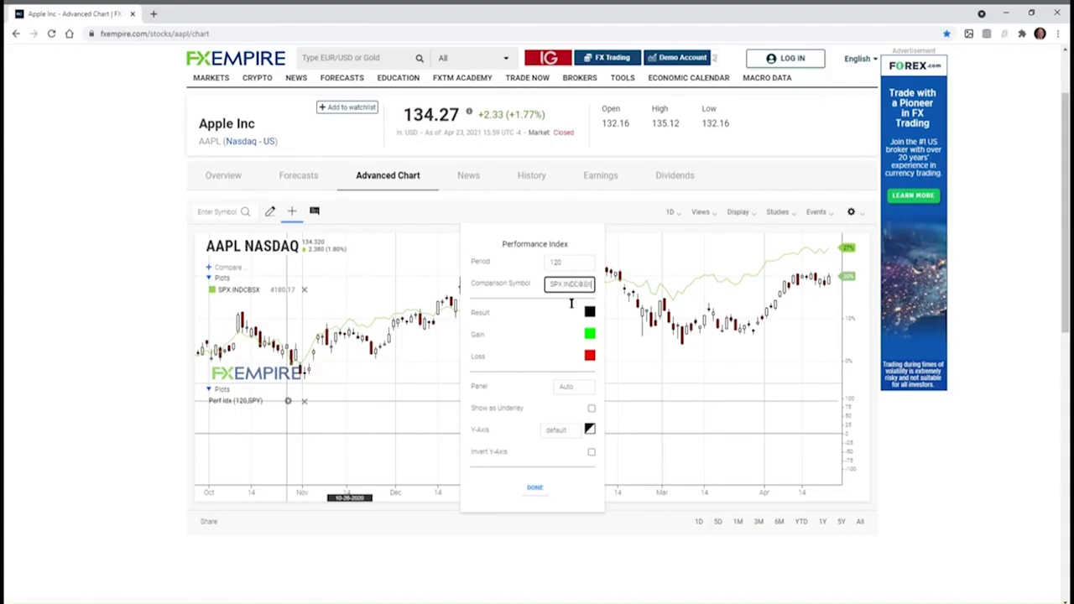
click(535, 488)
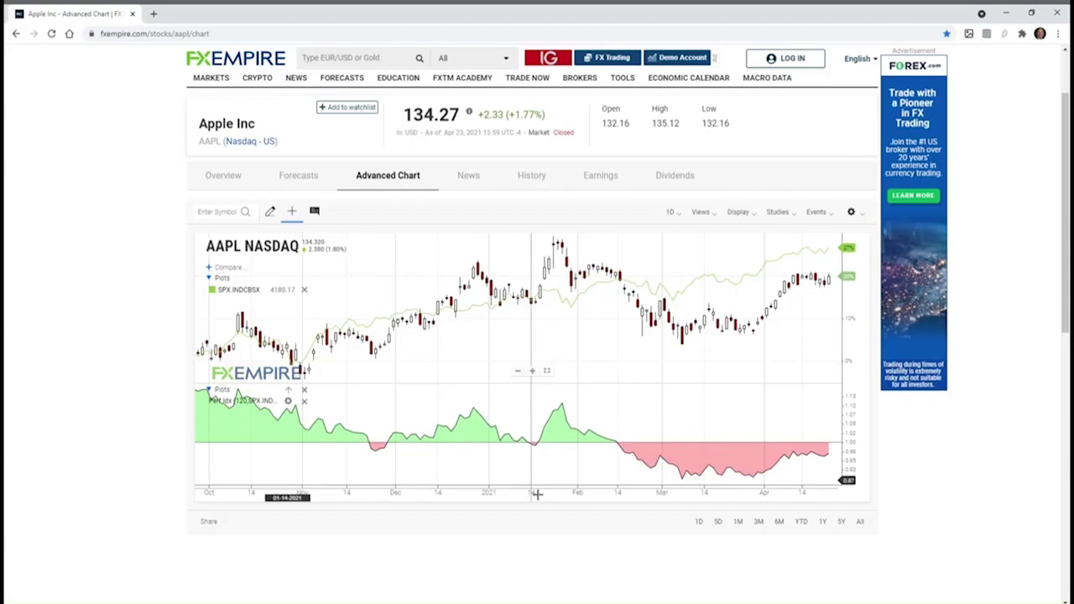
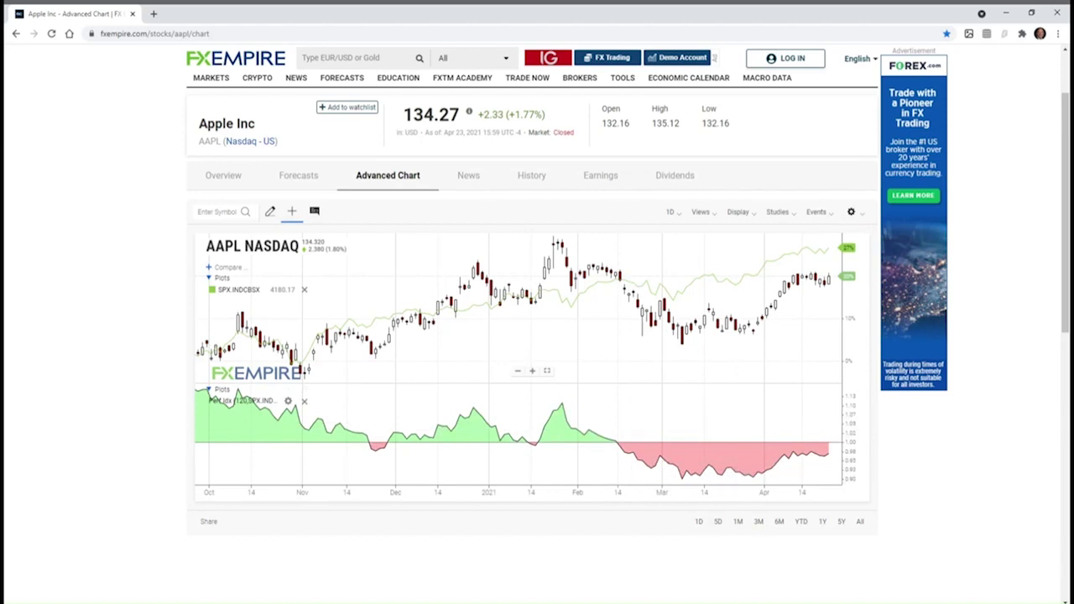
Step: Replace the Performance Index study with a Price Relative study that uses SPX.INDCBSX as its comparison symbol
click(780, 212)
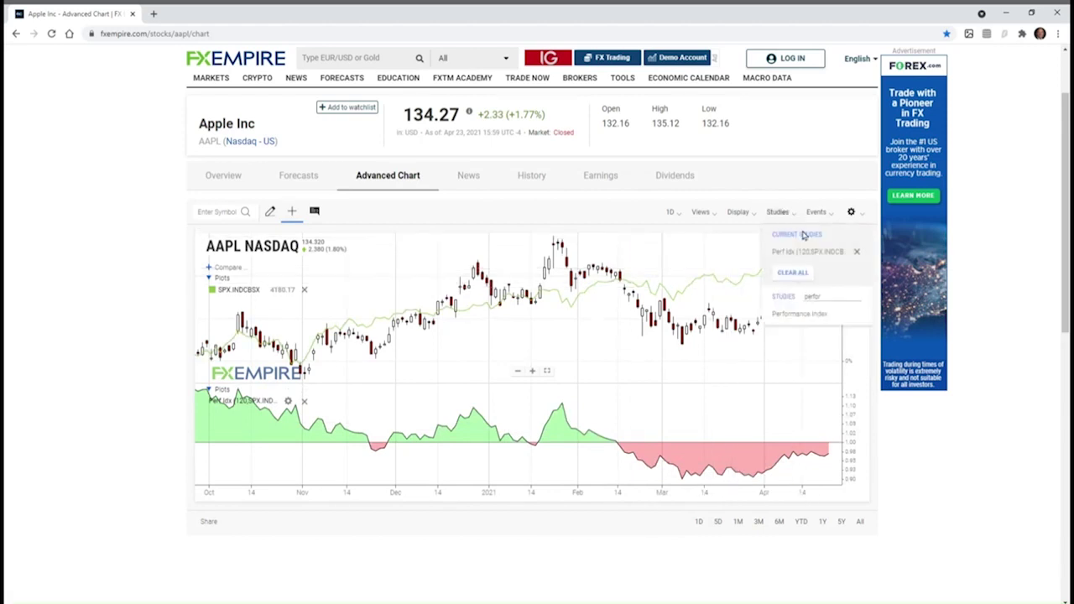
click(805, 232)
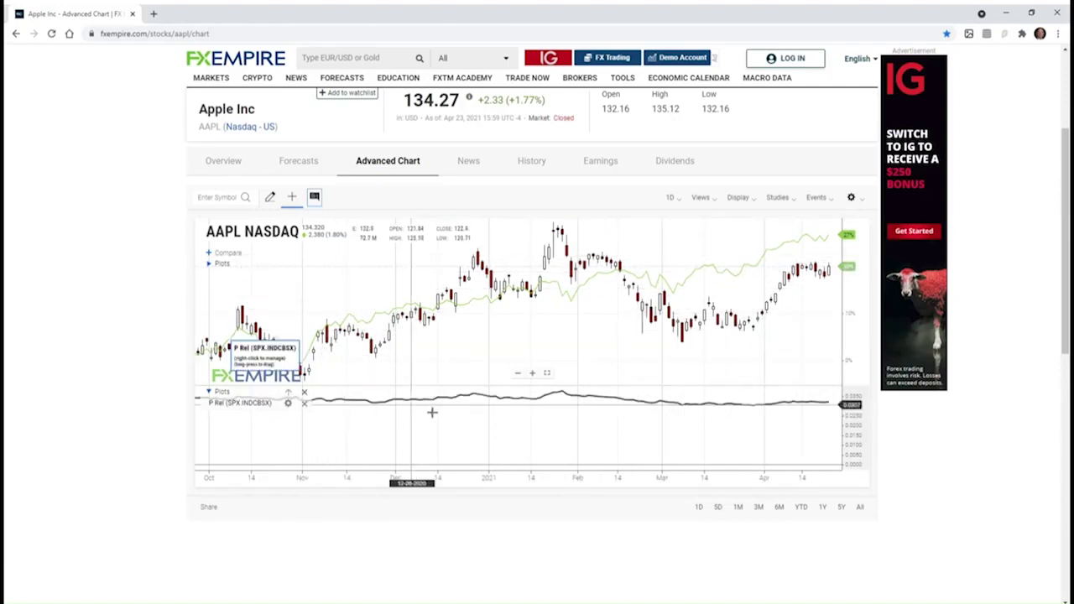
Step: Examine the Price Relative study and compare Apple with the S&P 500 over longer and shorter date ranges
click(785, 202)
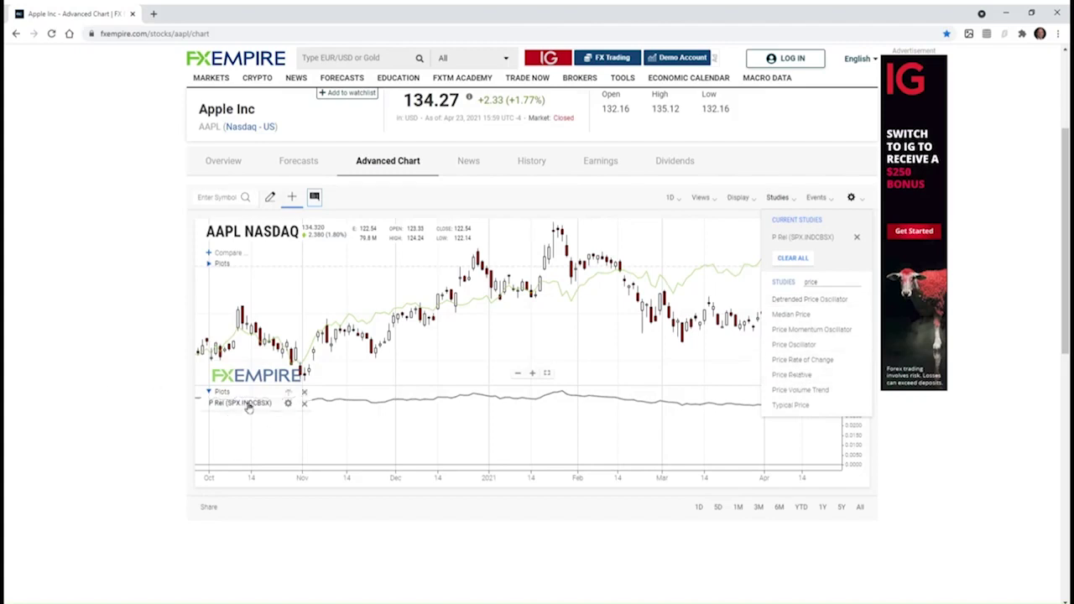
mouse_move(211, 275)
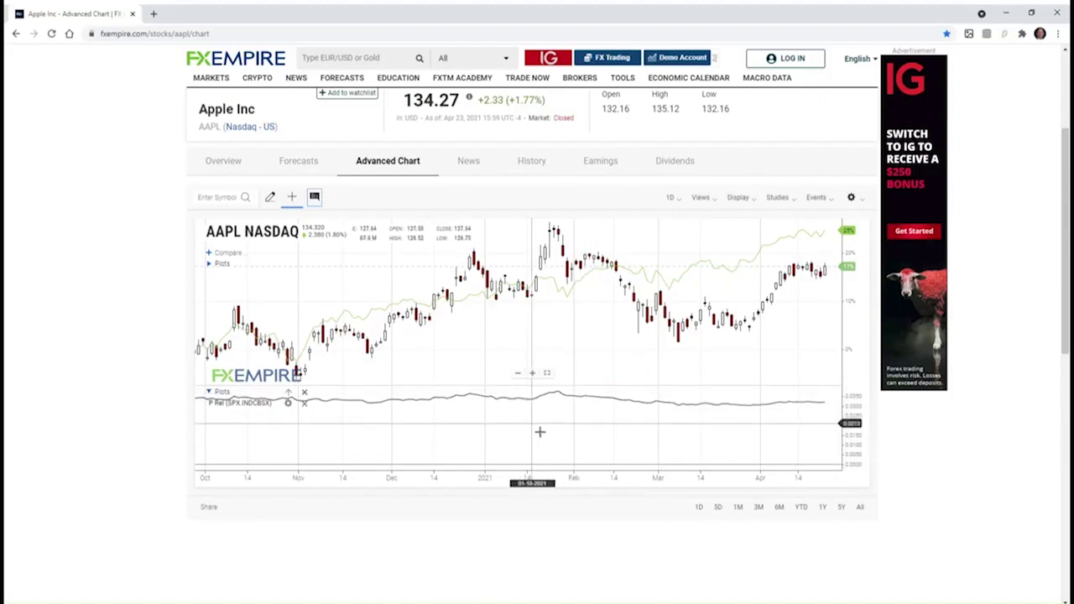
scroll(562, 437, down, 3)
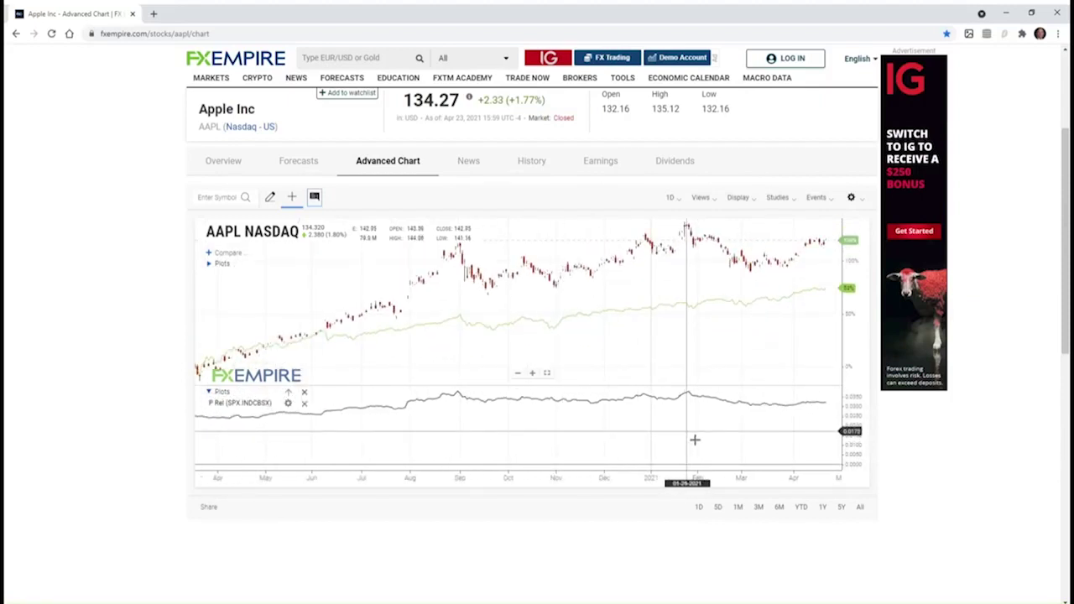
scroll(695, 440, down, 3)
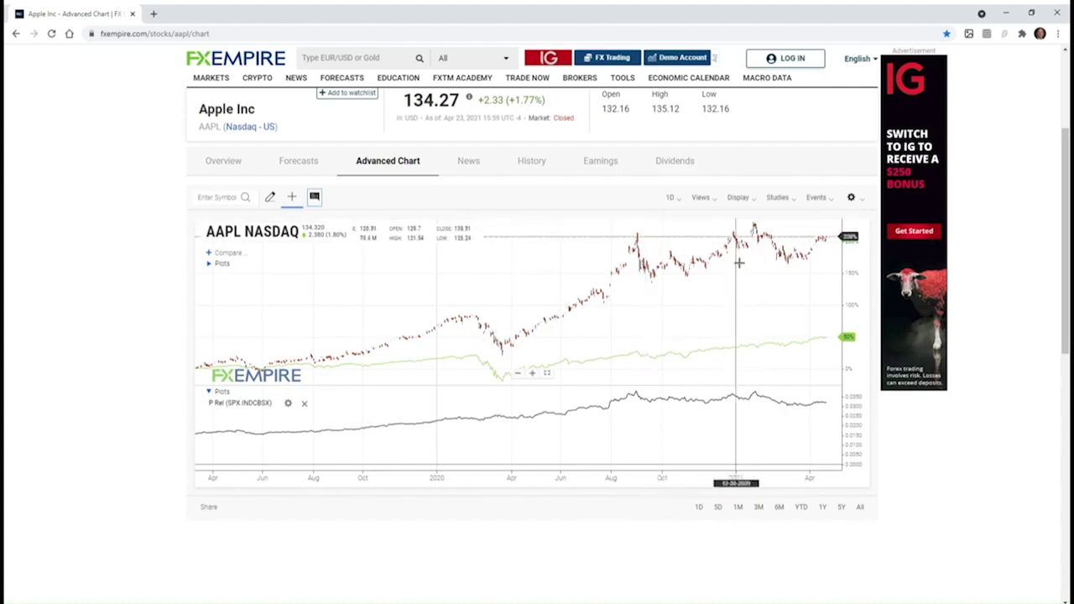
scroll(704, 348, up, 2)
scroll(705, 348, up, 2)
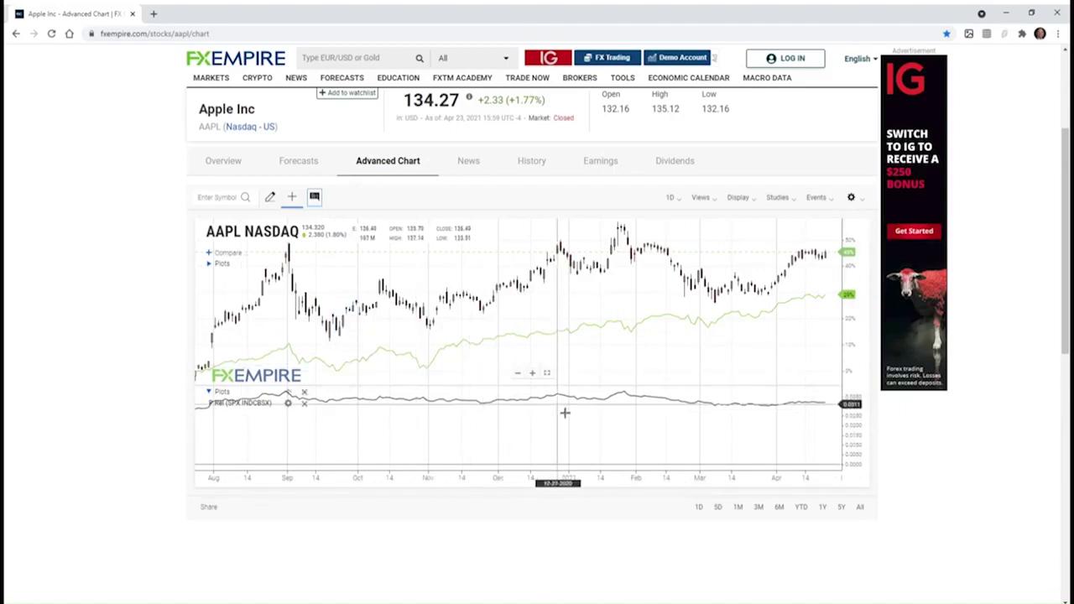
scroll(564, 413, up, 3)
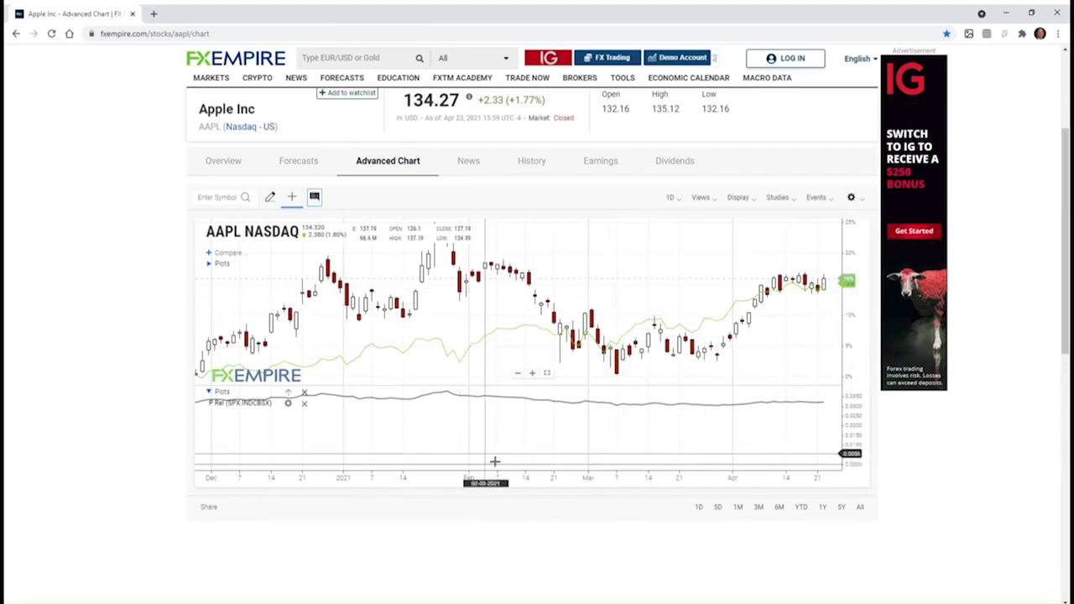
Step: Change the Apple chart's interval to 1 hour
click(679, 201)
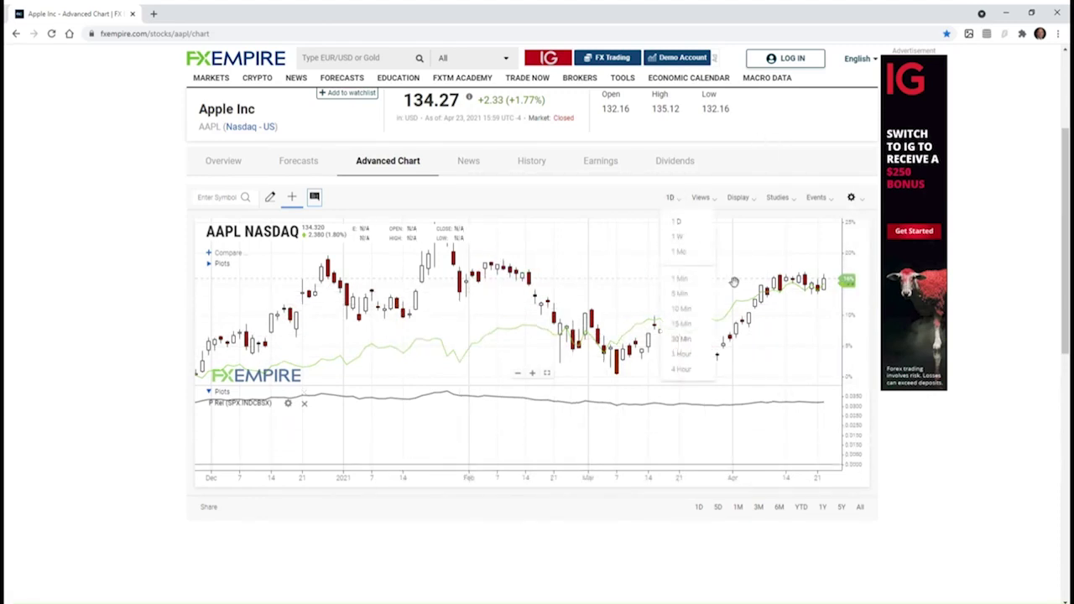
click(681, 353)
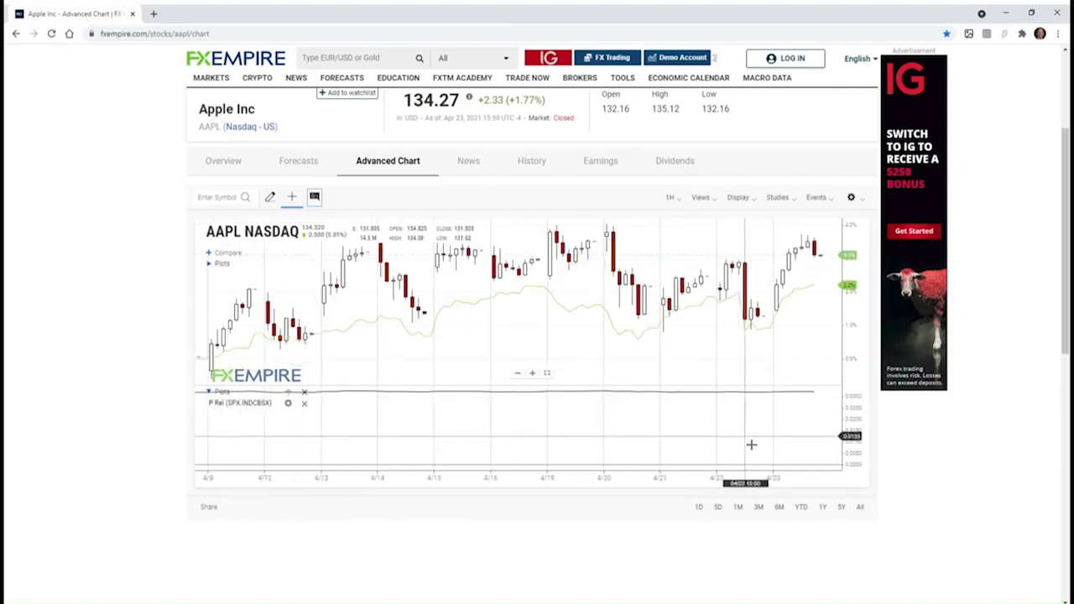
Step: Change the Apple chart's interval to 1 month
scroll(745, 446, down, 5)
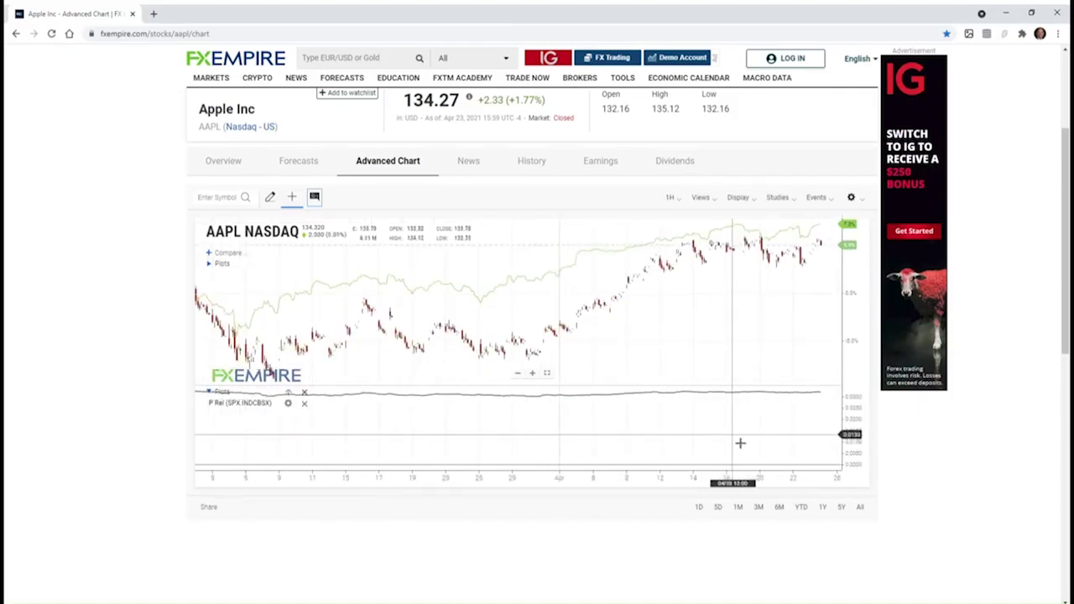
scroll(733, 439, down, 5)
scroll(453, 415, up, 5)
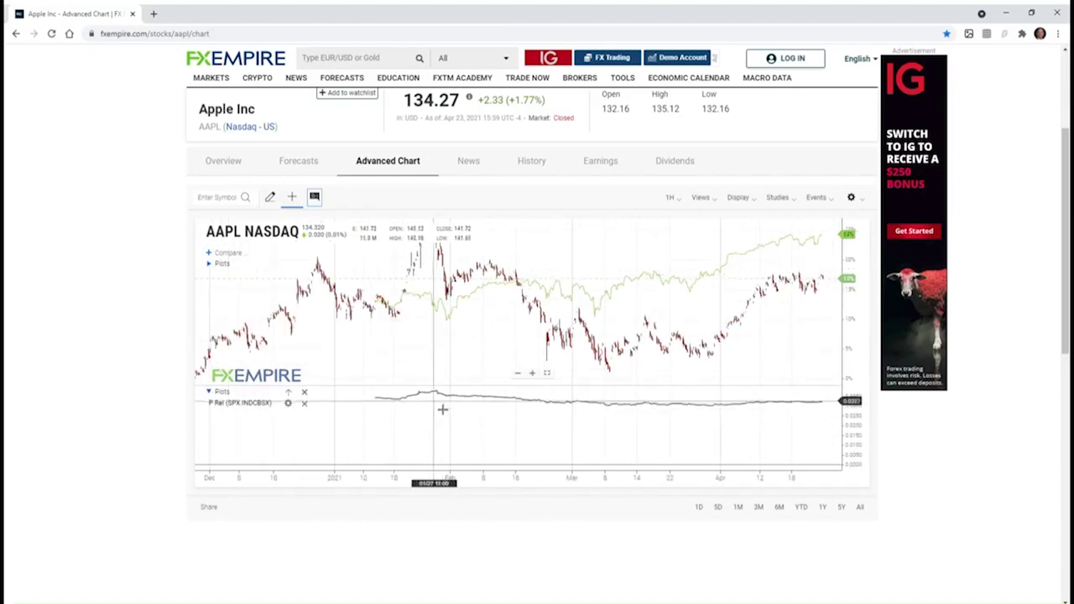
click(678, 201)
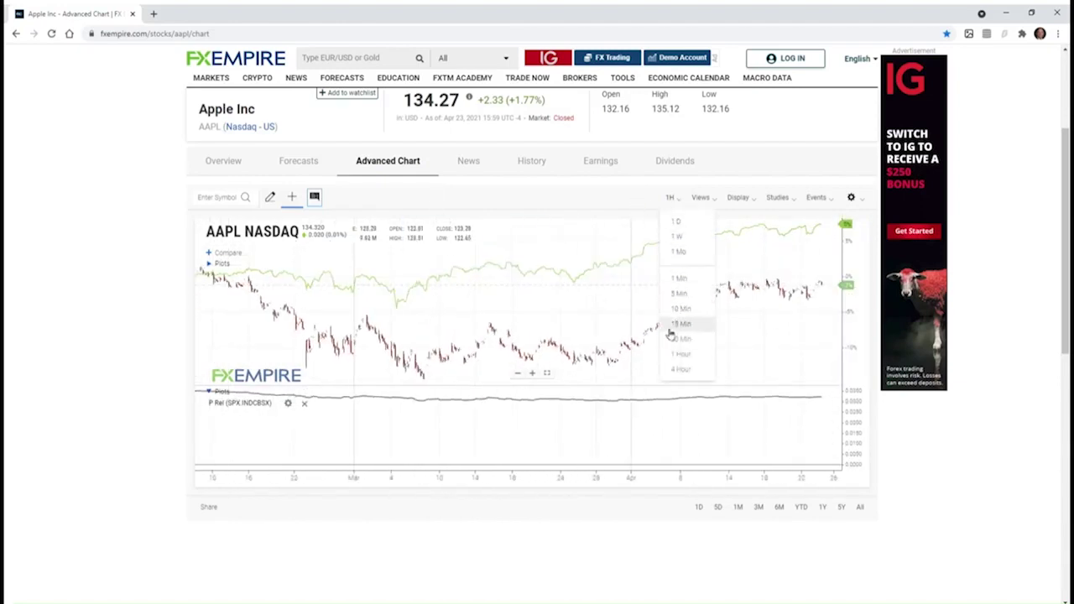
click(678, 251)
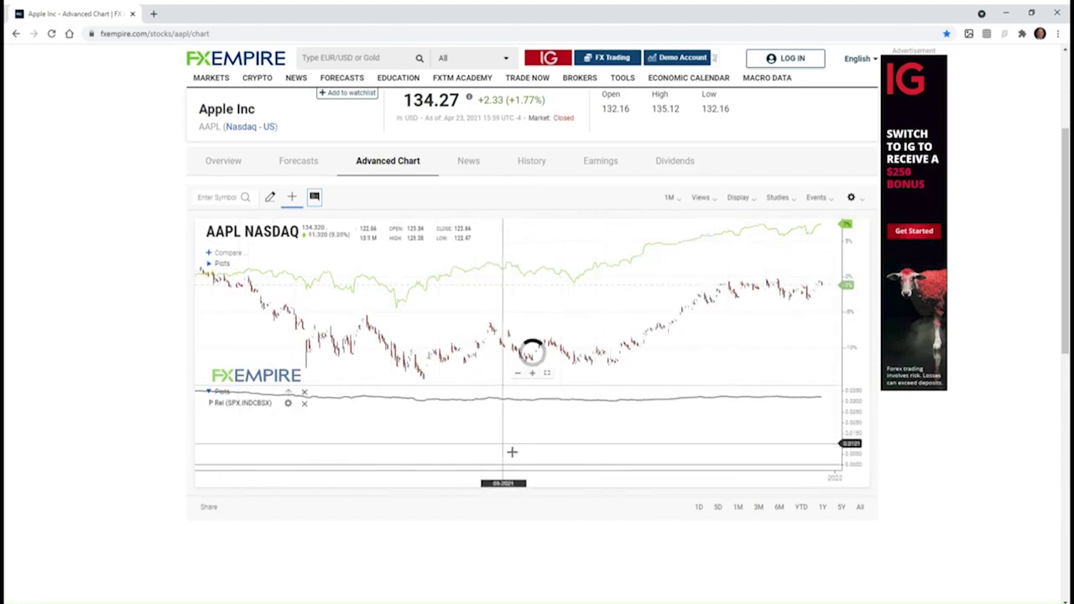
Step: Examine the monthly Price Relative study and compare Apple with the S&P 500 over multi-year date ranges
scroll(510, 452, up, 5)
scroll(511, 452, up, 3)
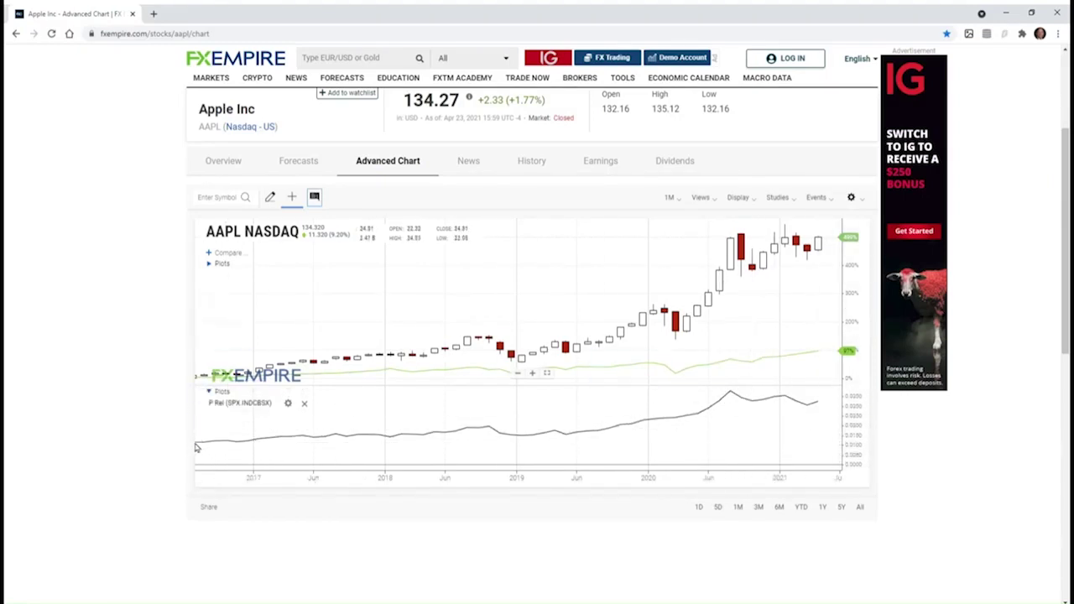
scroll(277, 319, down, 3)
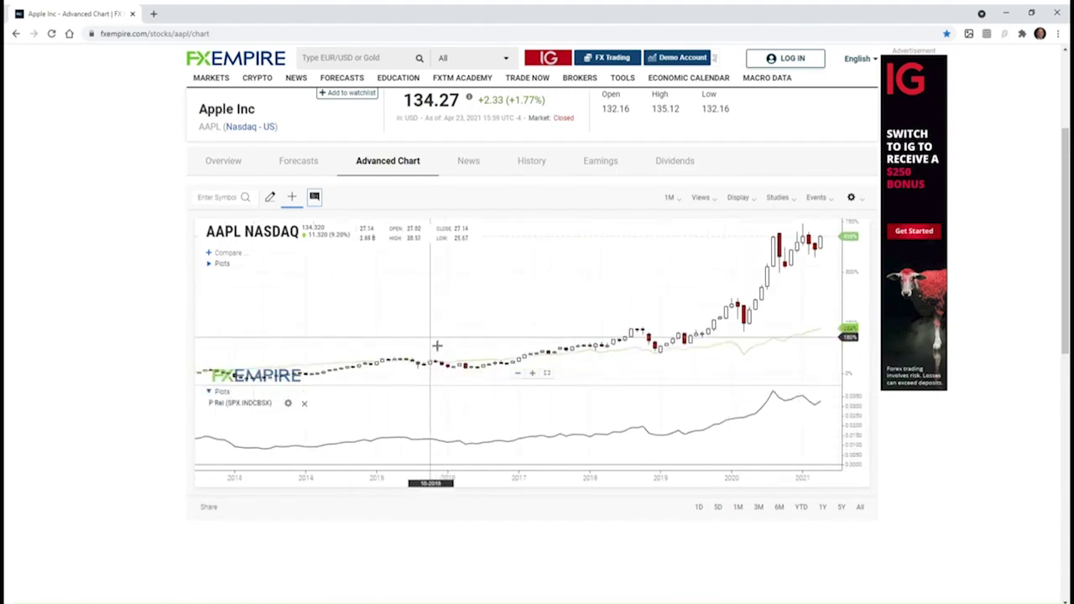
scroll(436, 345, up, 3)
scroll(433, 347, down, 2)
scroll(436, 346, up, 2)
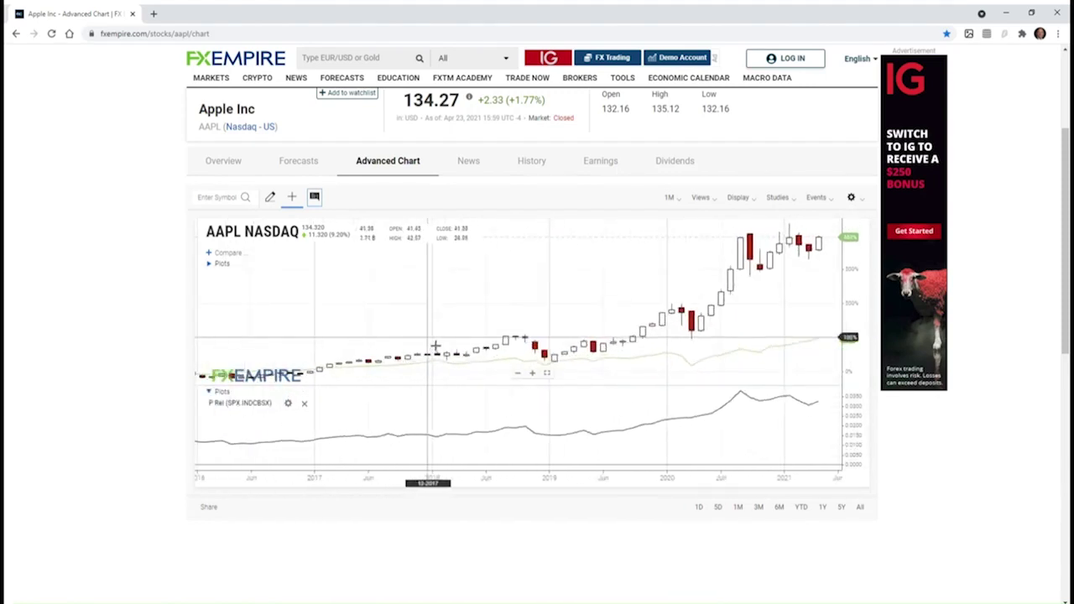